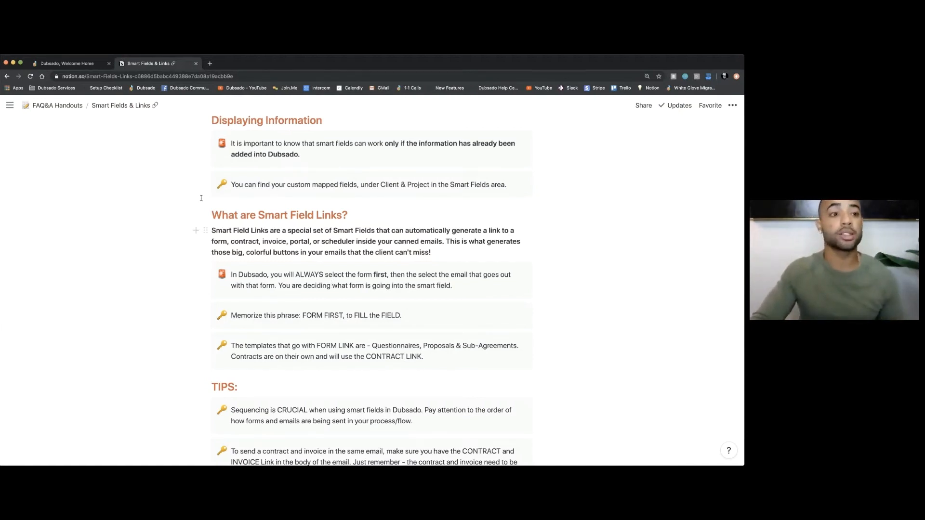
# Go to Templates > Canned Emails in Dubsado and load the FORM EMAIL template for editing
pyautogui.click(67, 63)
pyautogui.click(31, 227)
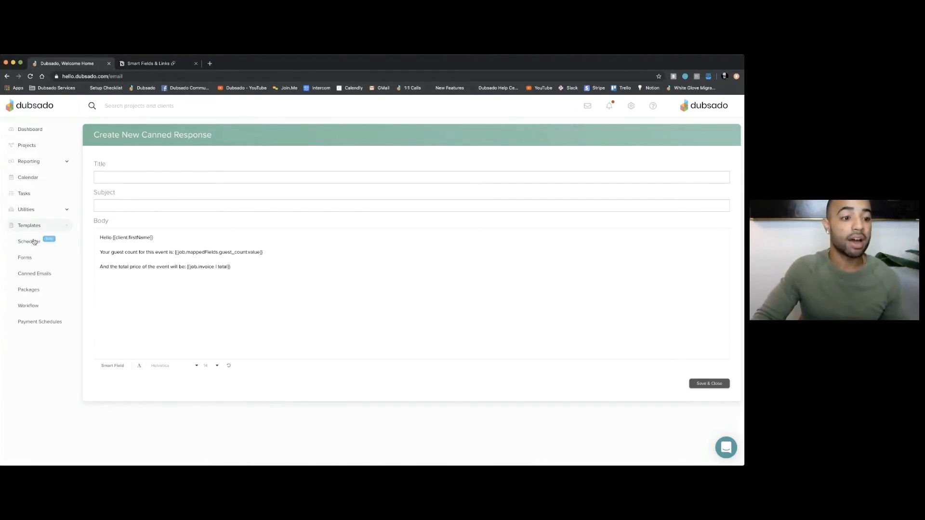
pyautogui.click(34, 273)
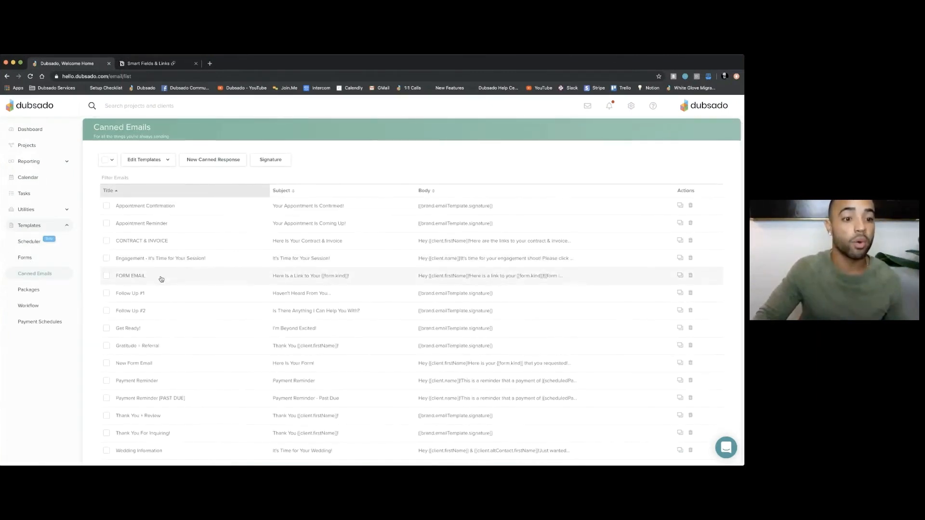
pyautogui.click(159, 275)
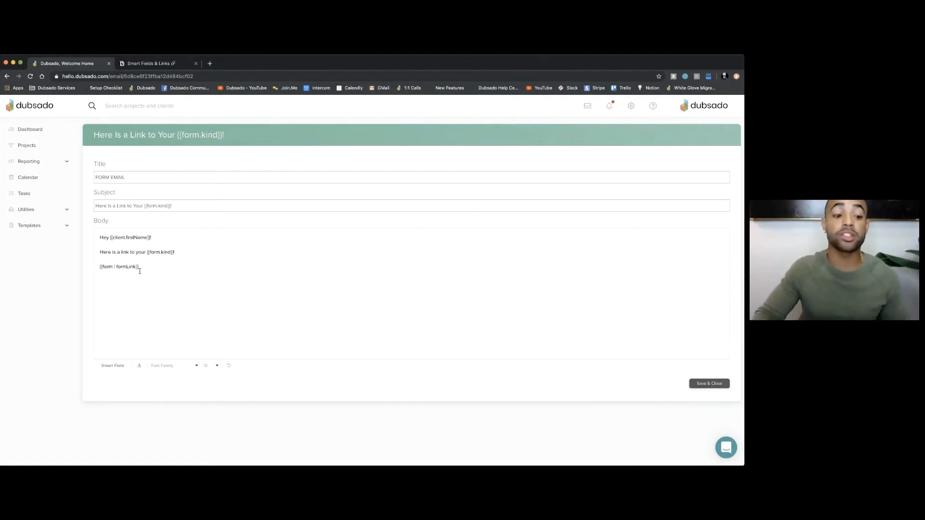
pyautogui.click(113, 366)
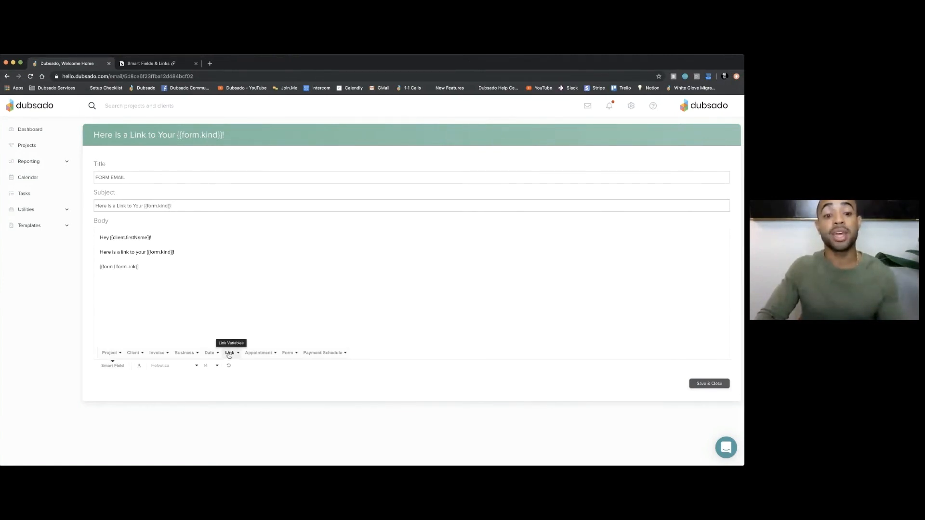
pyautogui.click(230, 353)
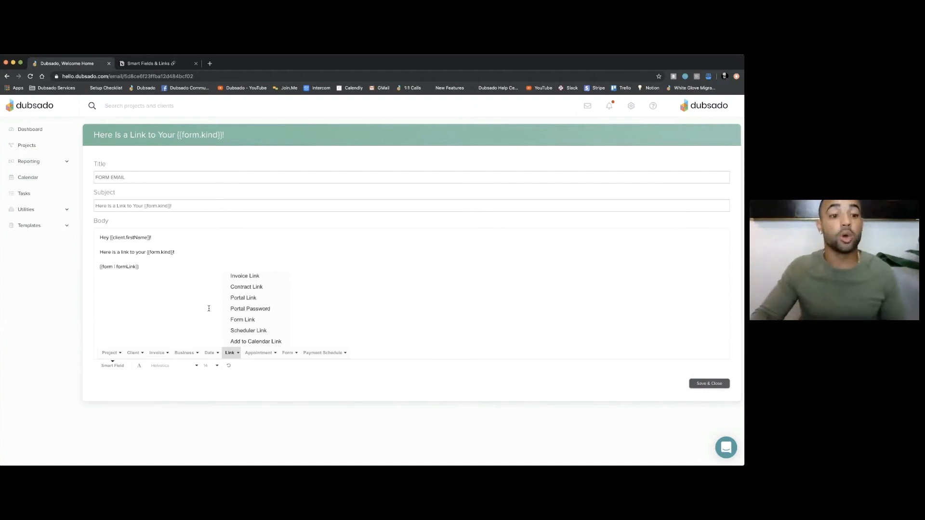
pyautogui.click(172, 293)
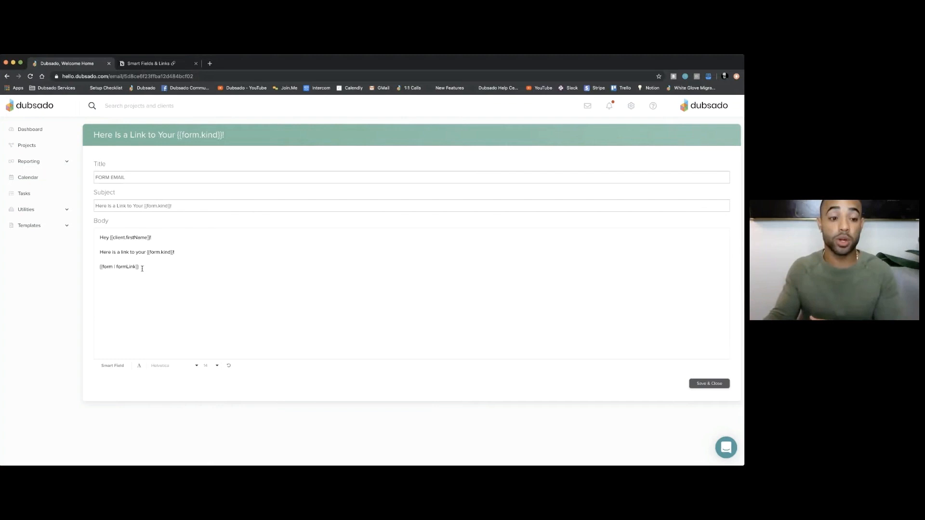
# Navigate to the Package Proposal project's Forms list
pyautogui.click(27, 145)
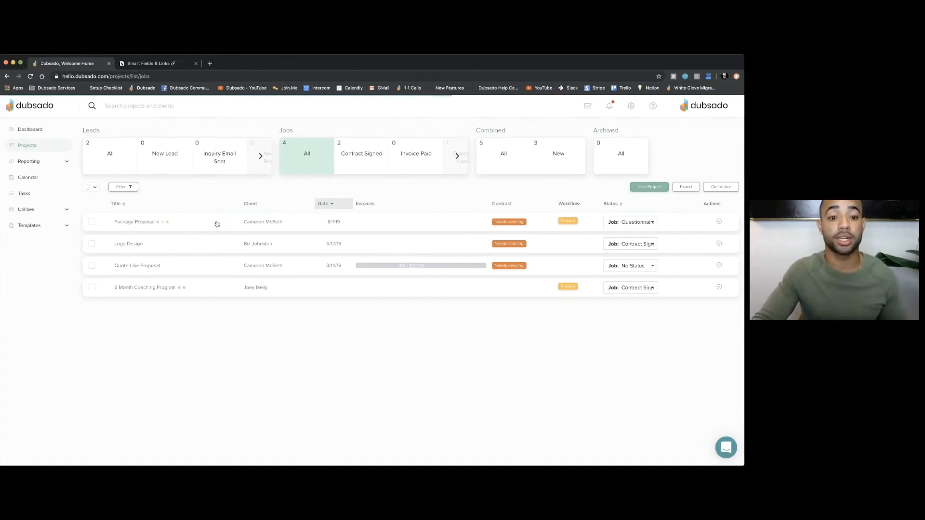
pyautogui.click(217, 224)
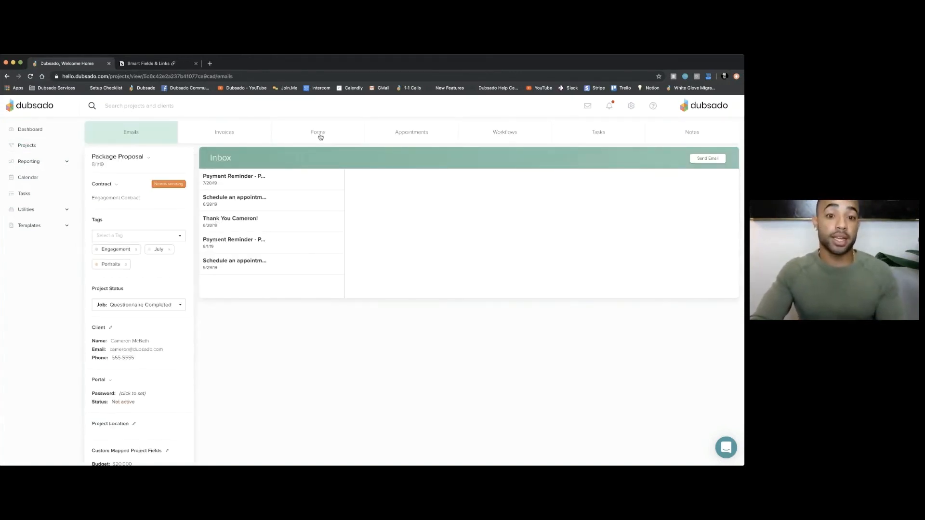
pyautogui.click(321, 137)
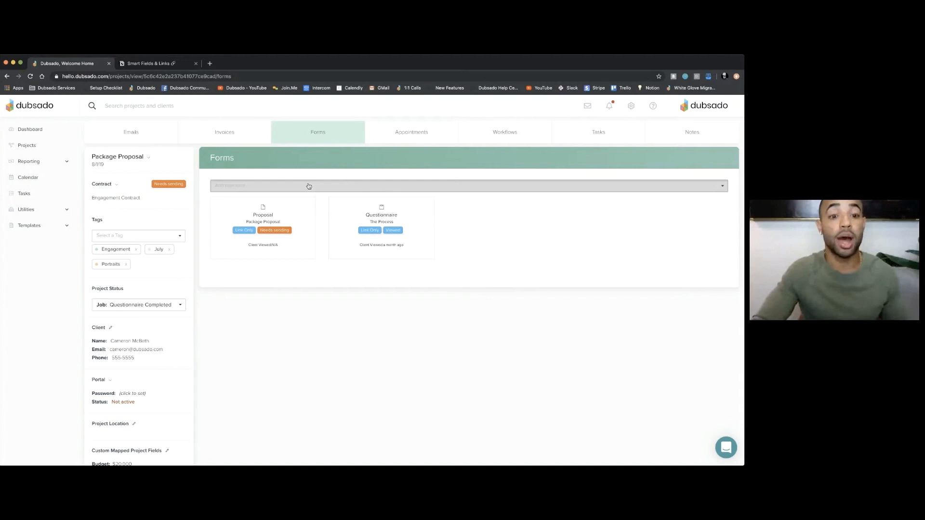
# Add the All Things Proposals questionnaire to the project and start its send email
pyautogui.click(308, 185)
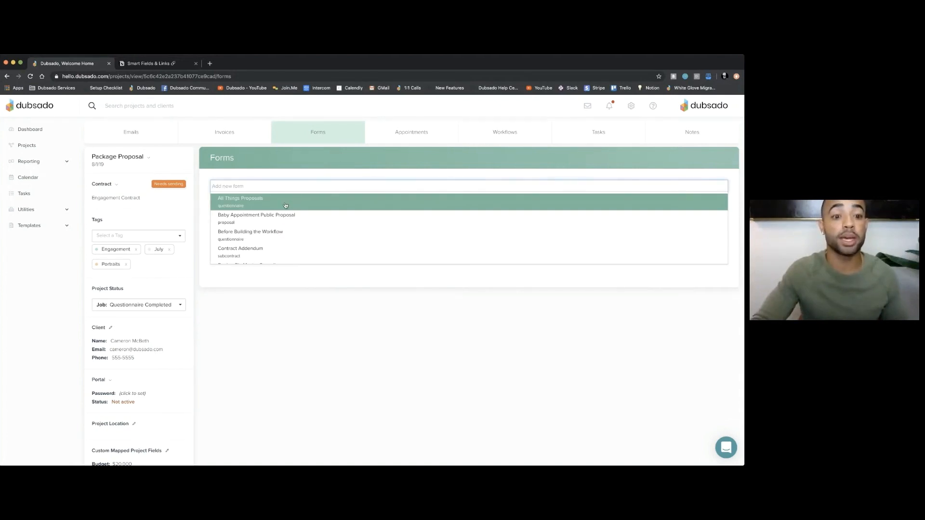
pyautogui.click(264, 208)
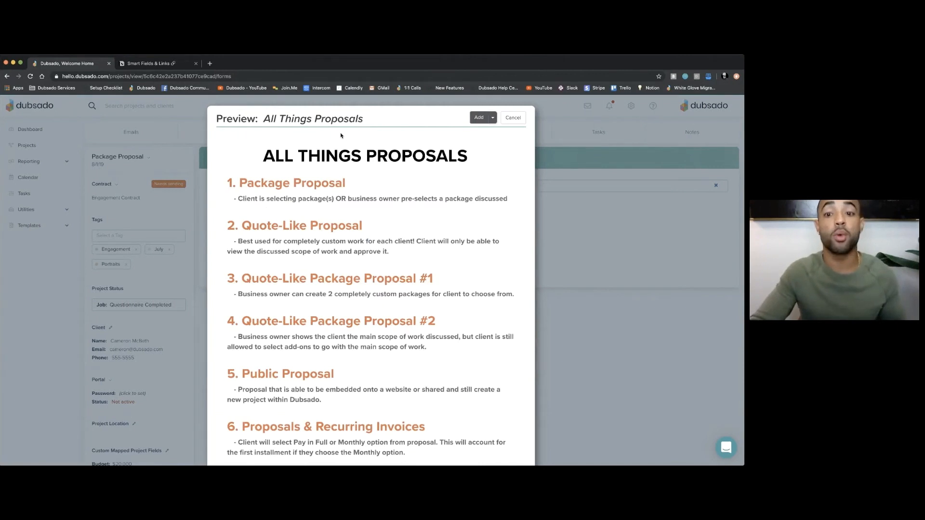
pyautogui.click(479, 117)
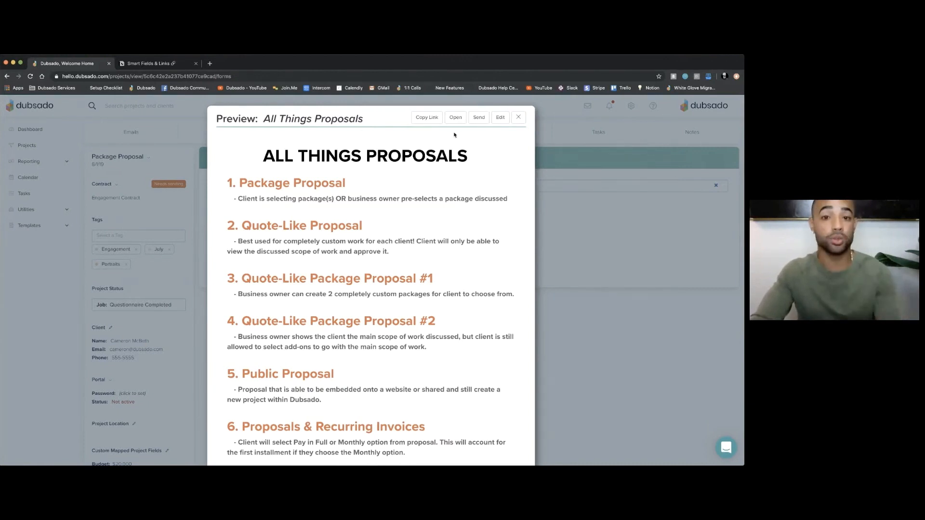
pyautogui.click(479, 118)
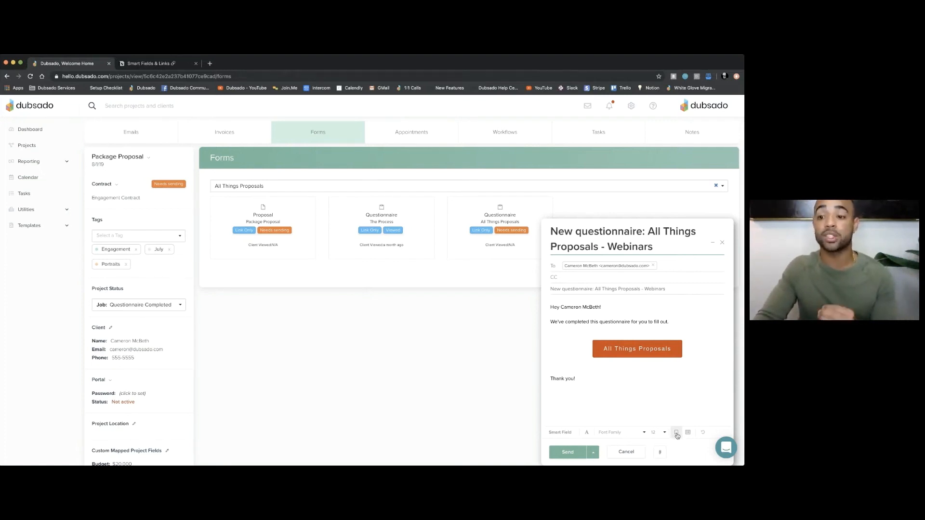
# Insert the FORM EMAIL saved reply into the questionnaire email draft
pyautogui.click(676, 436)
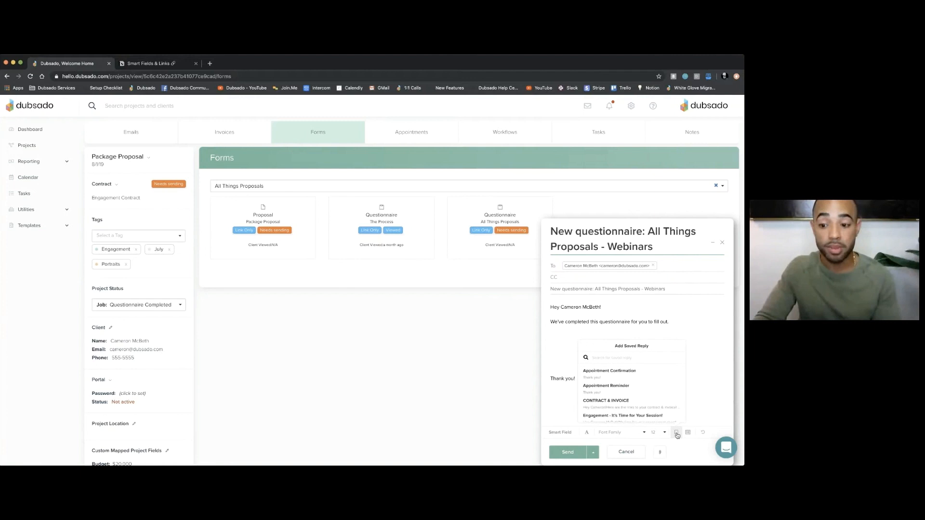
pyautogui.scroll(-4, 622, 391)
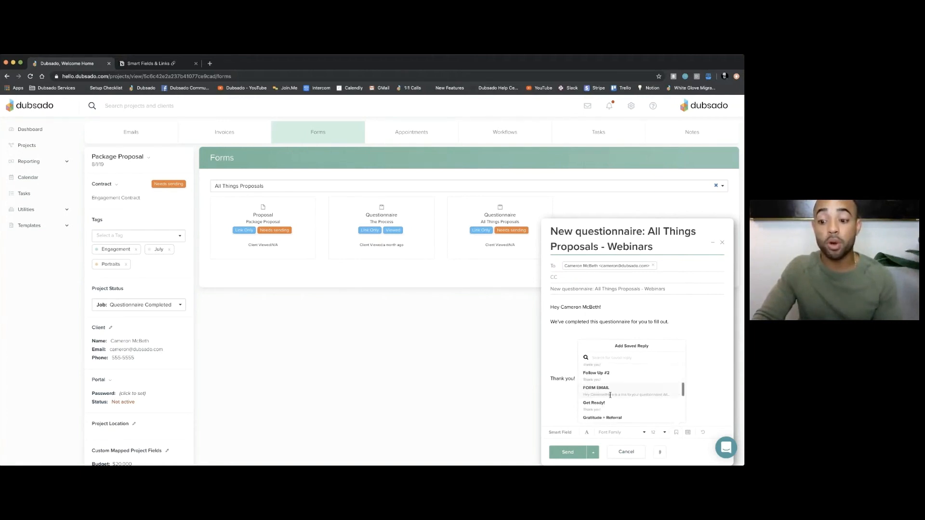
pyautogui.click(597, 391)
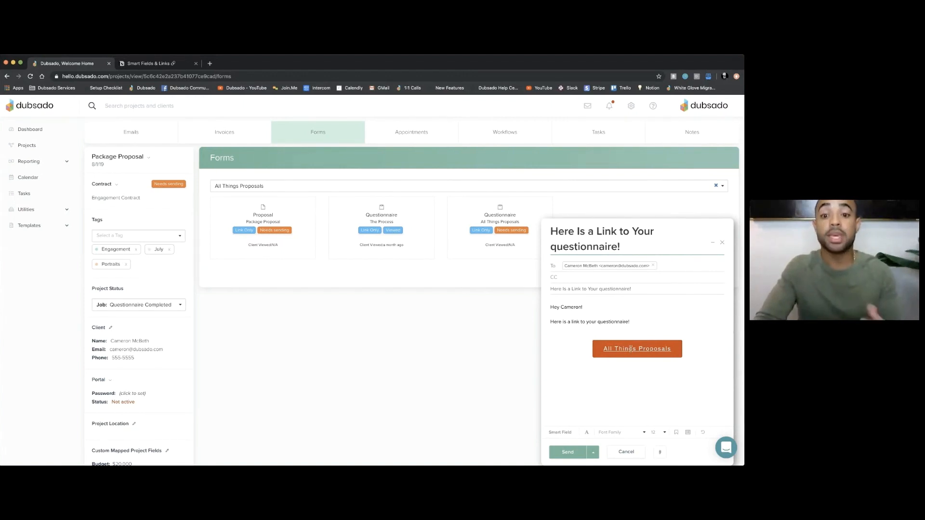
# Add the Contract Addendum sub-agreement to the project and start its send email
pyautogui.click(719, 243)
pyautogui.click(326, 186)
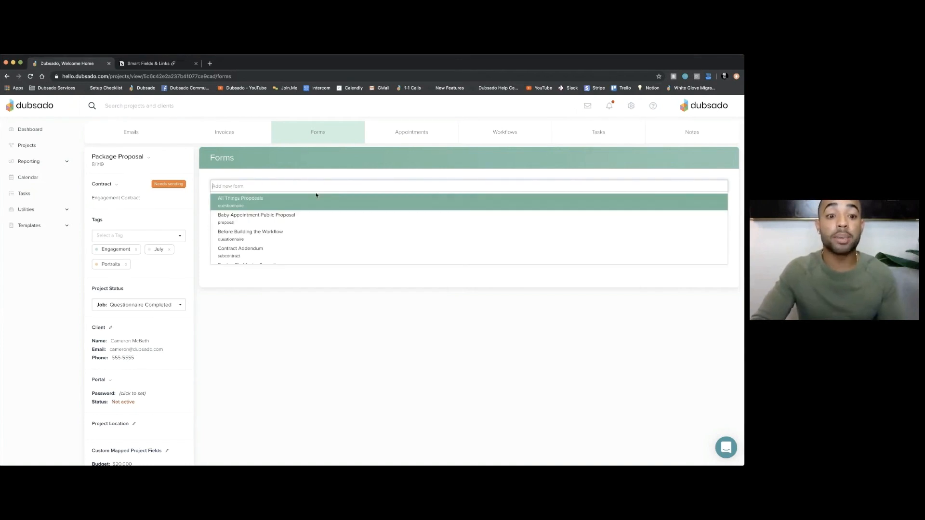
pyautogui.scroll(-2, 257, 217)
pyautogui.scroll(-1, 249, 224)
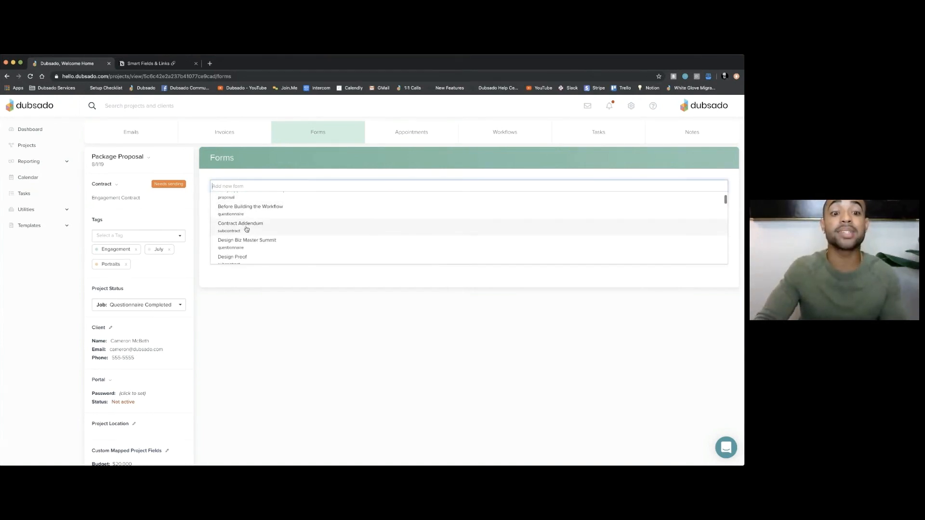
pyautogui.click(241, 224)
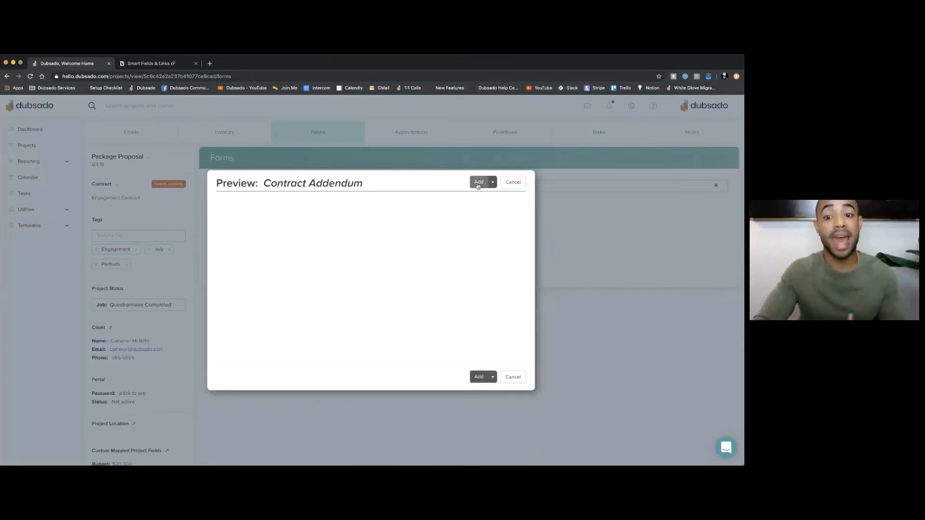
pyautogui.click(478, 183)
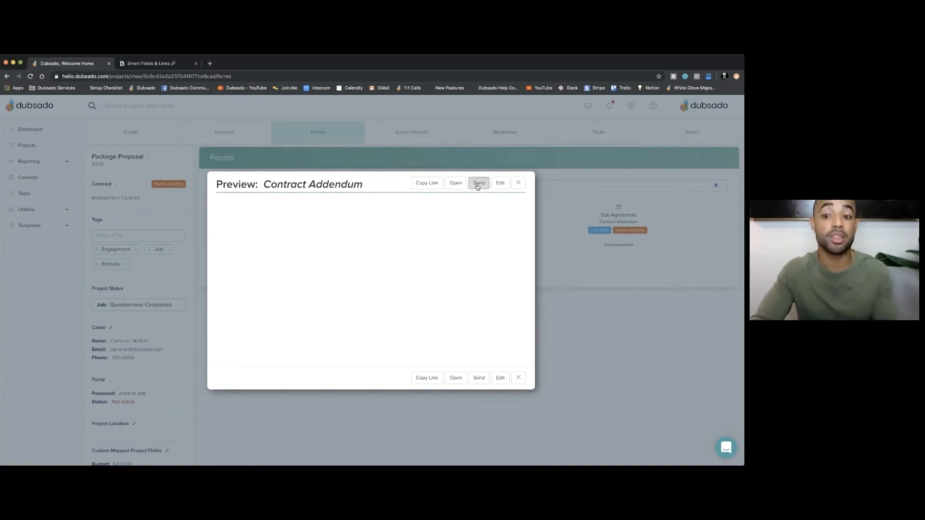
pyautogui.click(478, 184)
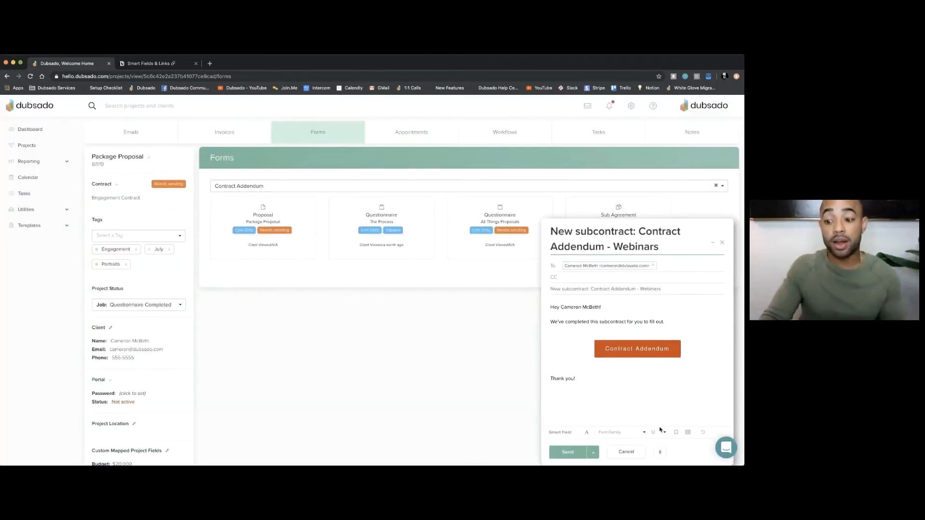
# Insert the FORM EMAIL saved reply into the subcontract email draft
pyautogui.click(676, 432)
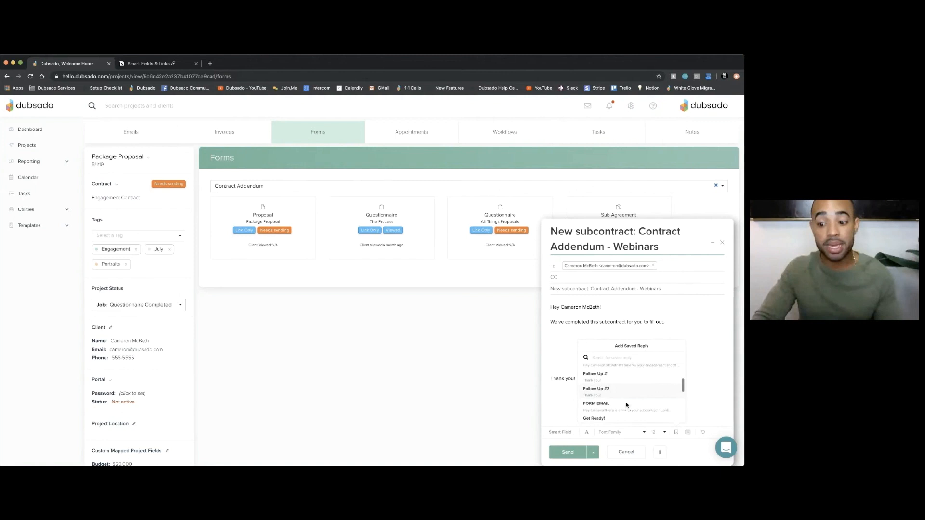
pyautogui.click(621, 408)
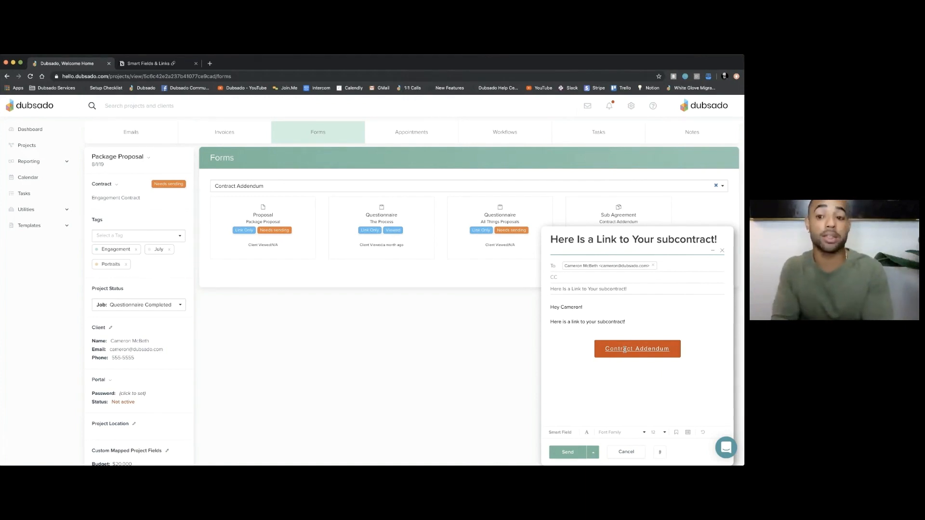
# Close the subcontract draft, start the engagement contract's send email from its gear menu, then close it
pyautogui.click(720, 252)
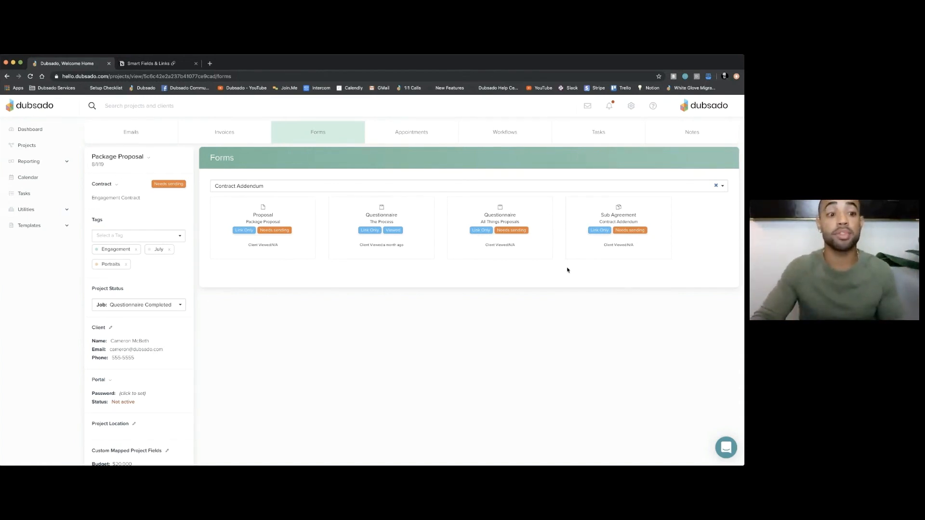
pyautogui.click(117, 187)
pyautogui.click(129, 223)
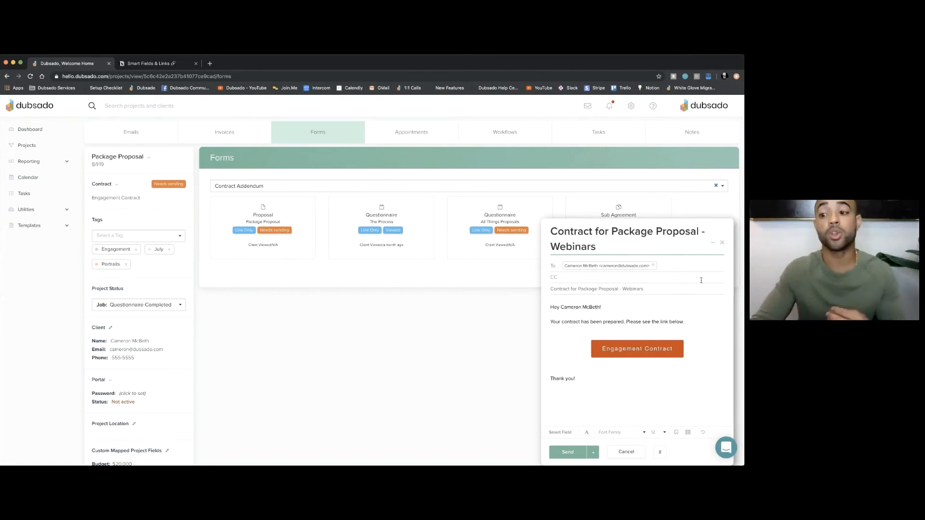
pyautogui.click(724, 242)
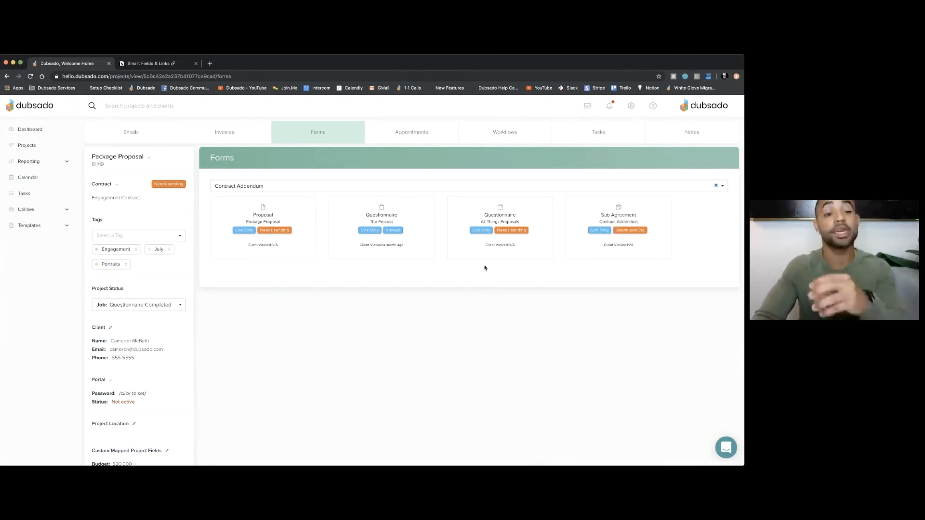
# Return to the Smart Fields & Links Notion handout and review the Smart Field Links tips
pyautogui.click(149, 63)
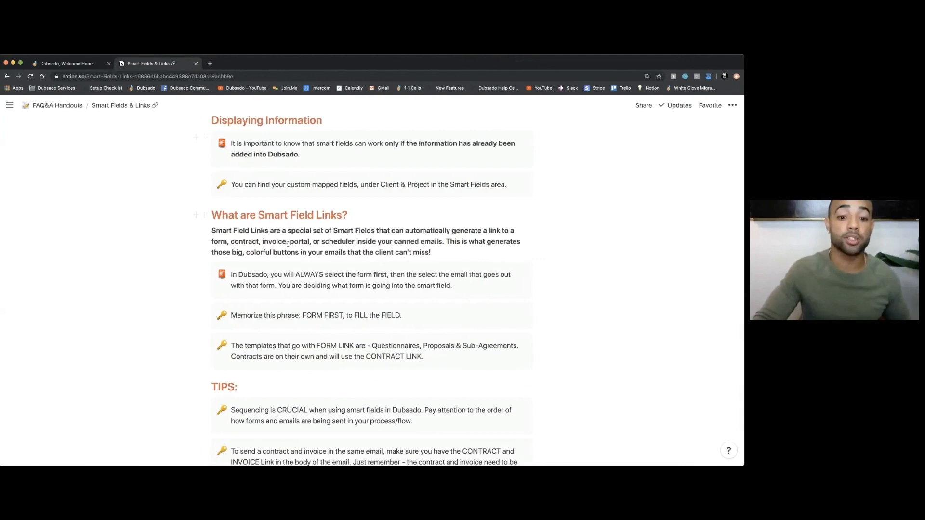
pyautogui.scroll(-2, 288, 244)
pyautogui.scroll(-2, 288, 243)
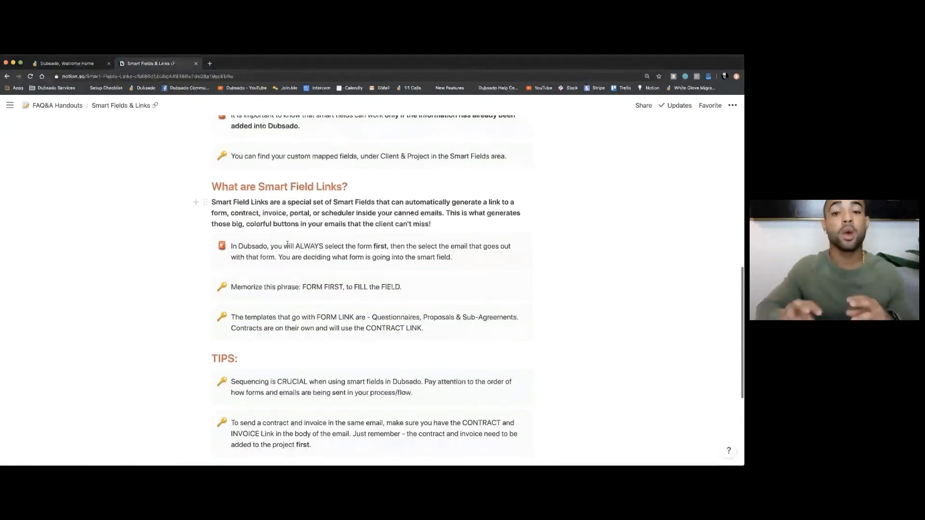